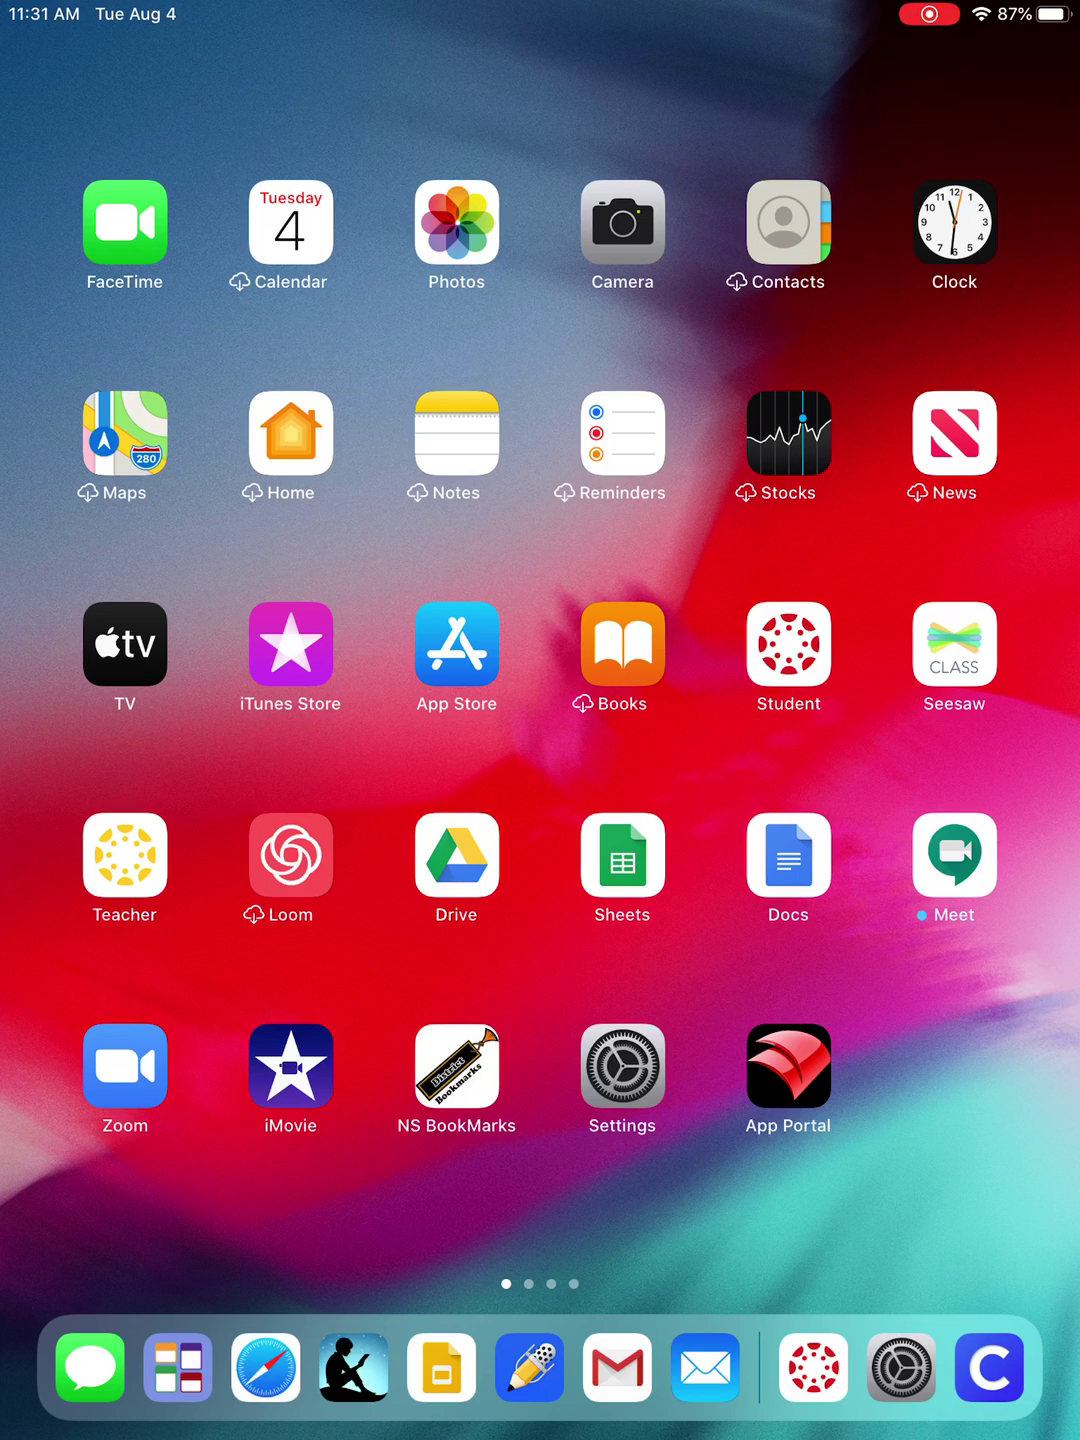
Open Settings and go to Passwords & Accounts, briefly passing through Notifications.
click(622, 1065)
scroll(225, 788, up, 10)
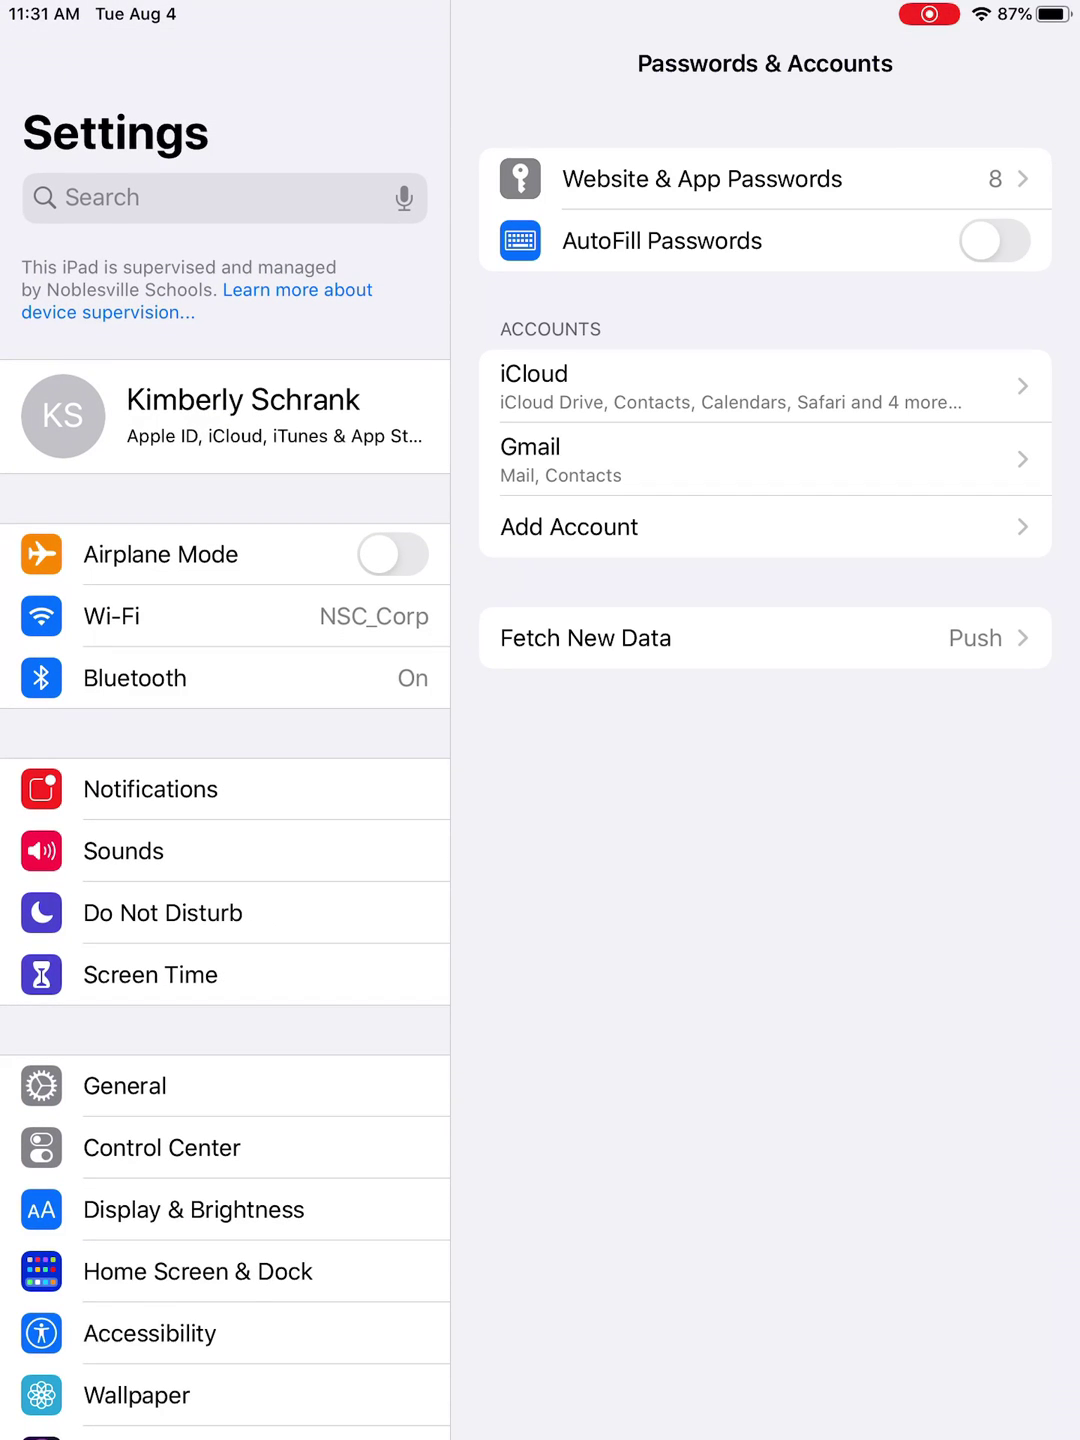
click(152, 788)
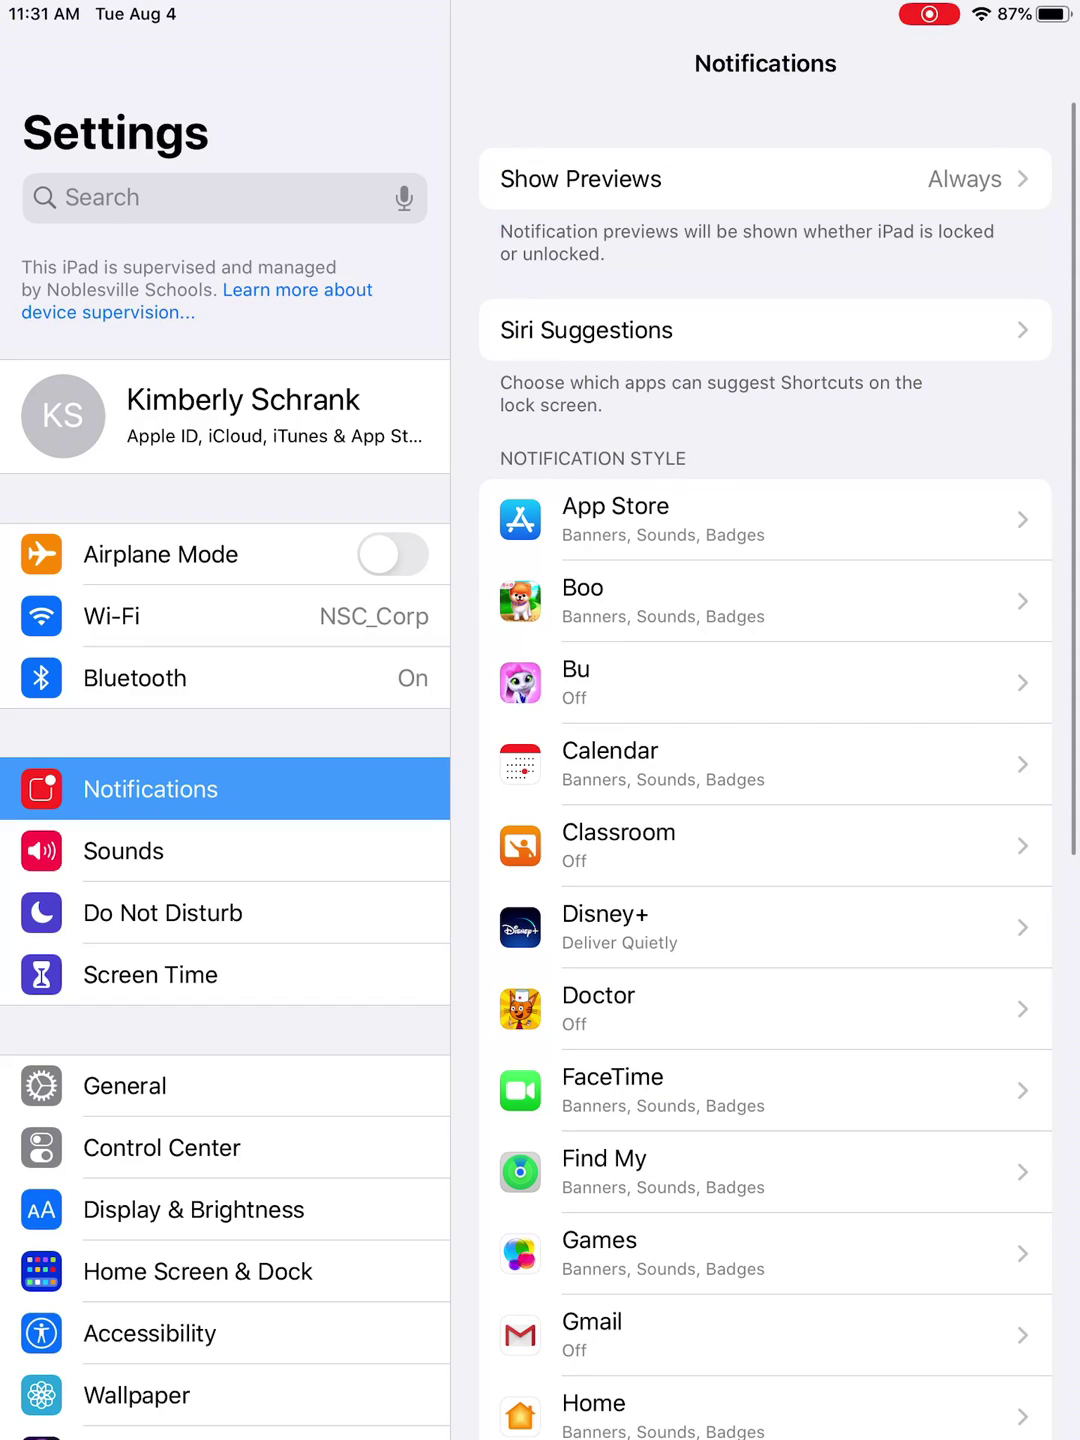
scroll(225, 788, down, 5)
scroll(225, 787, down, 2)
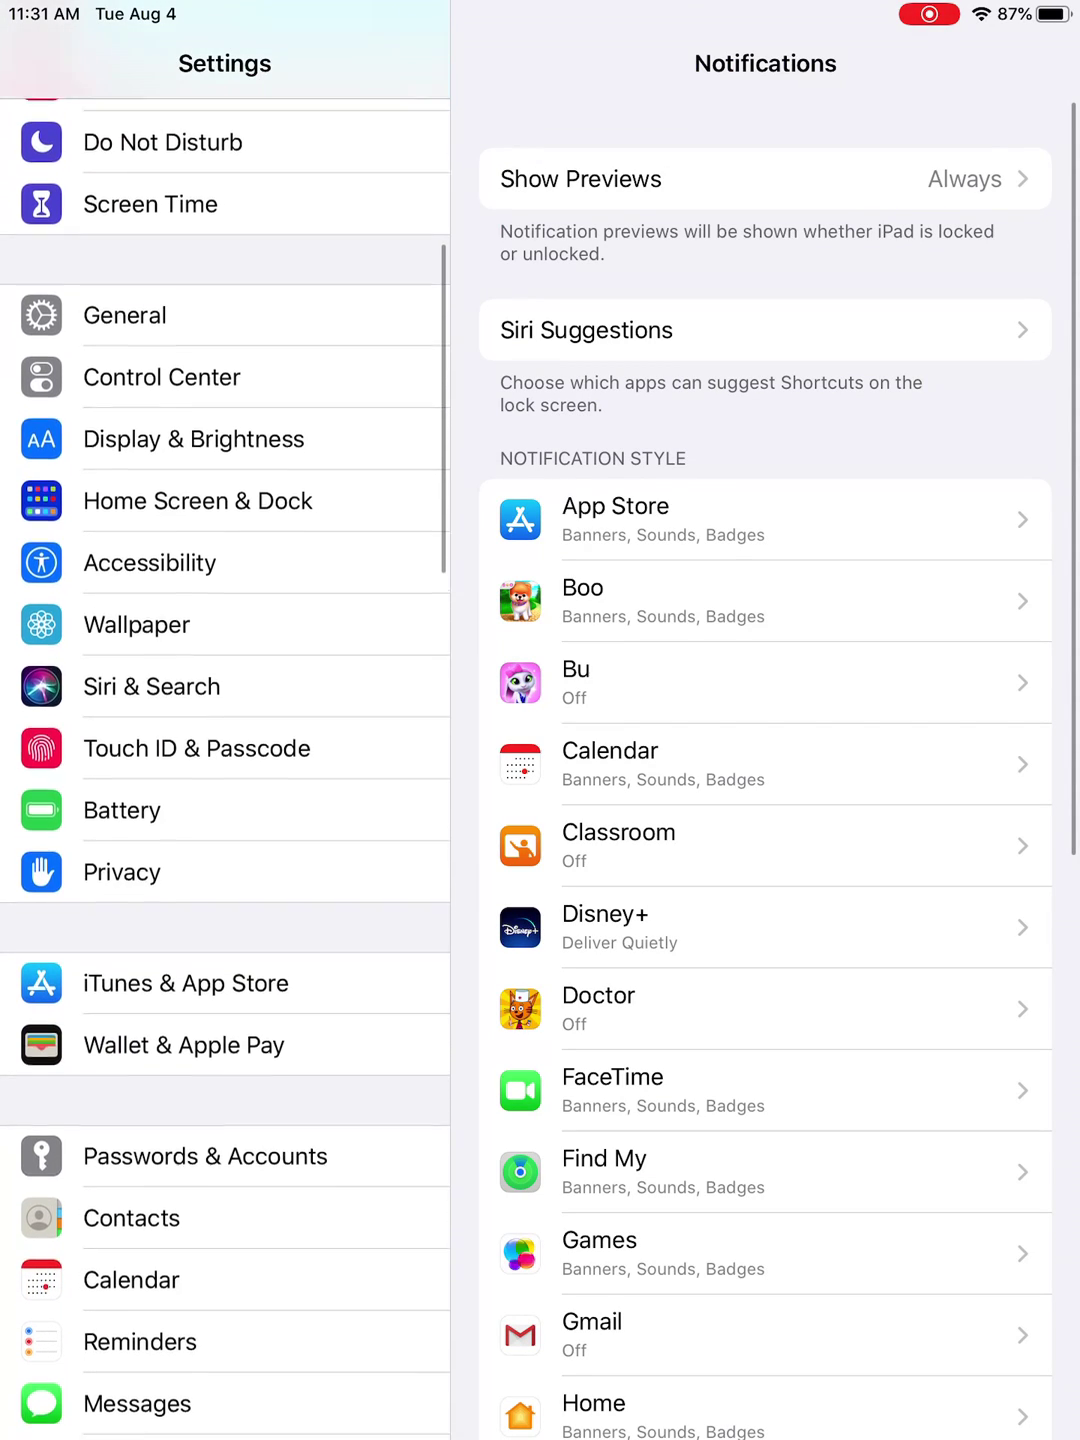
scroll(225, 787, down, 2)
scroll(225, 788, down, 1)
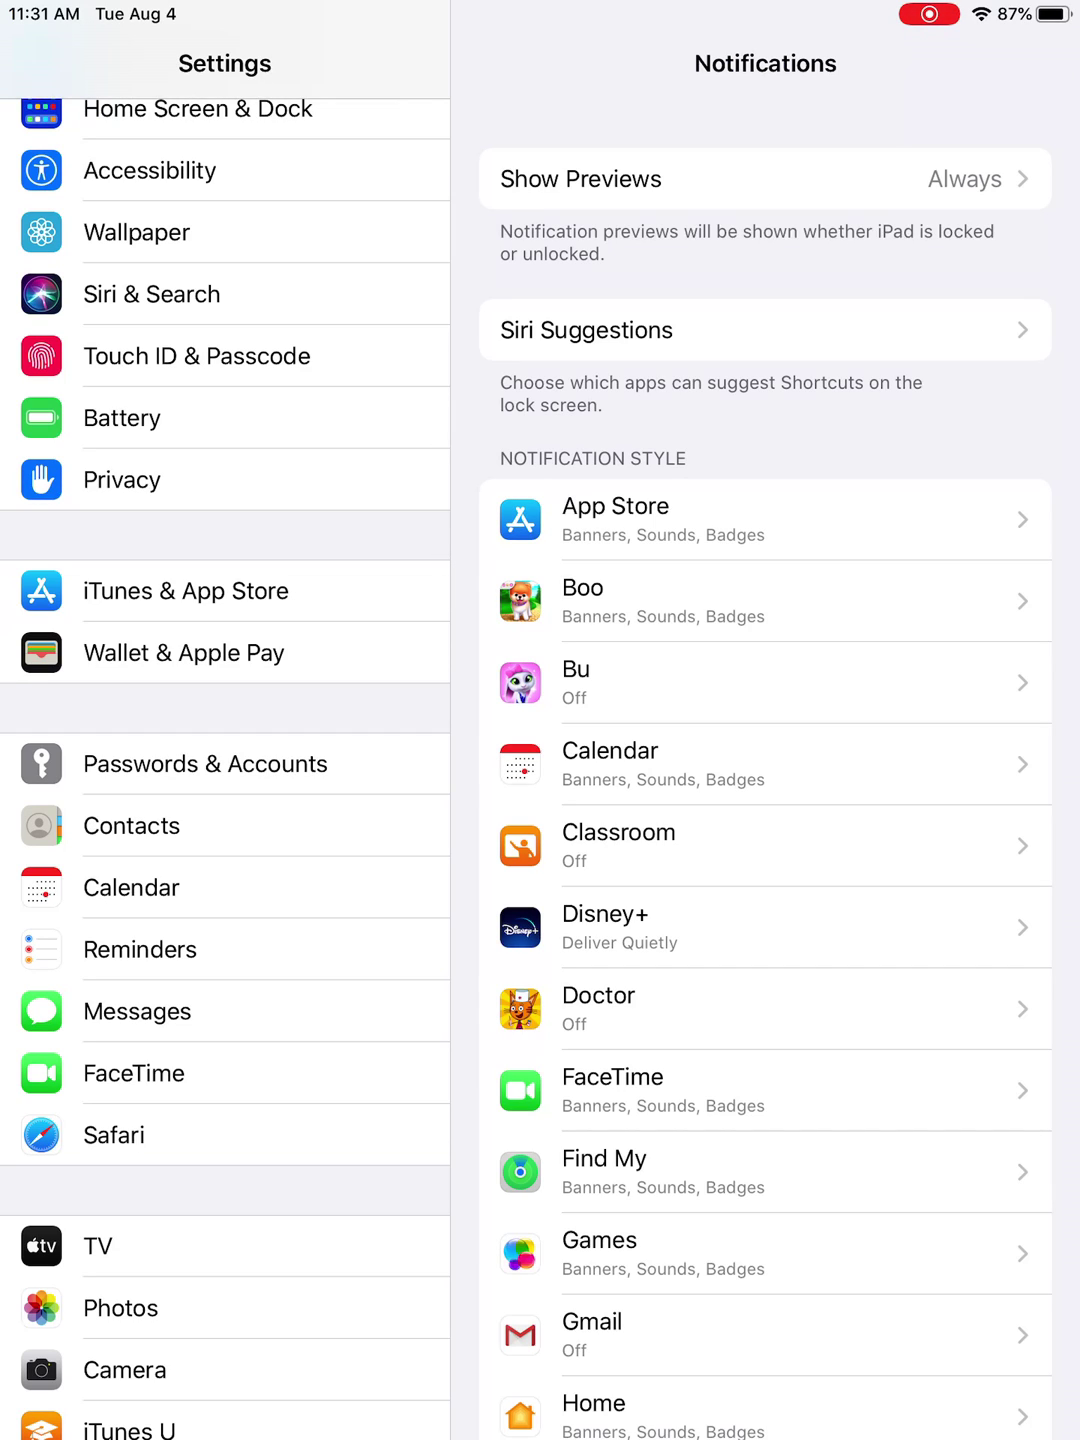
scroll(225, 787, up, 1)
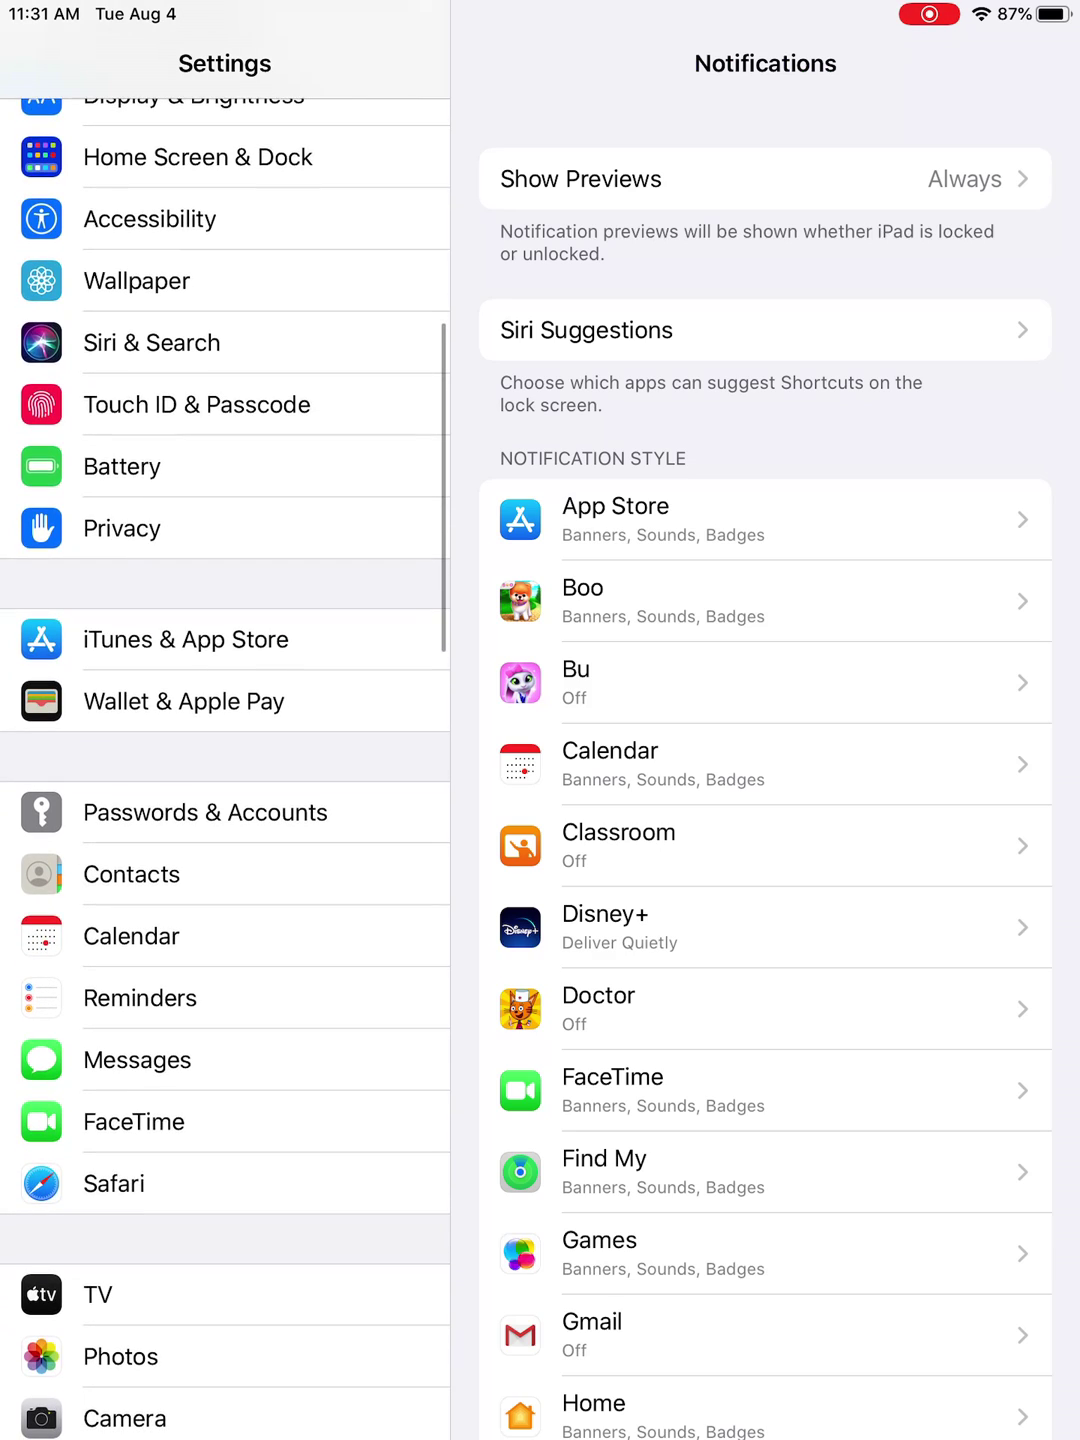
click(205, 812)
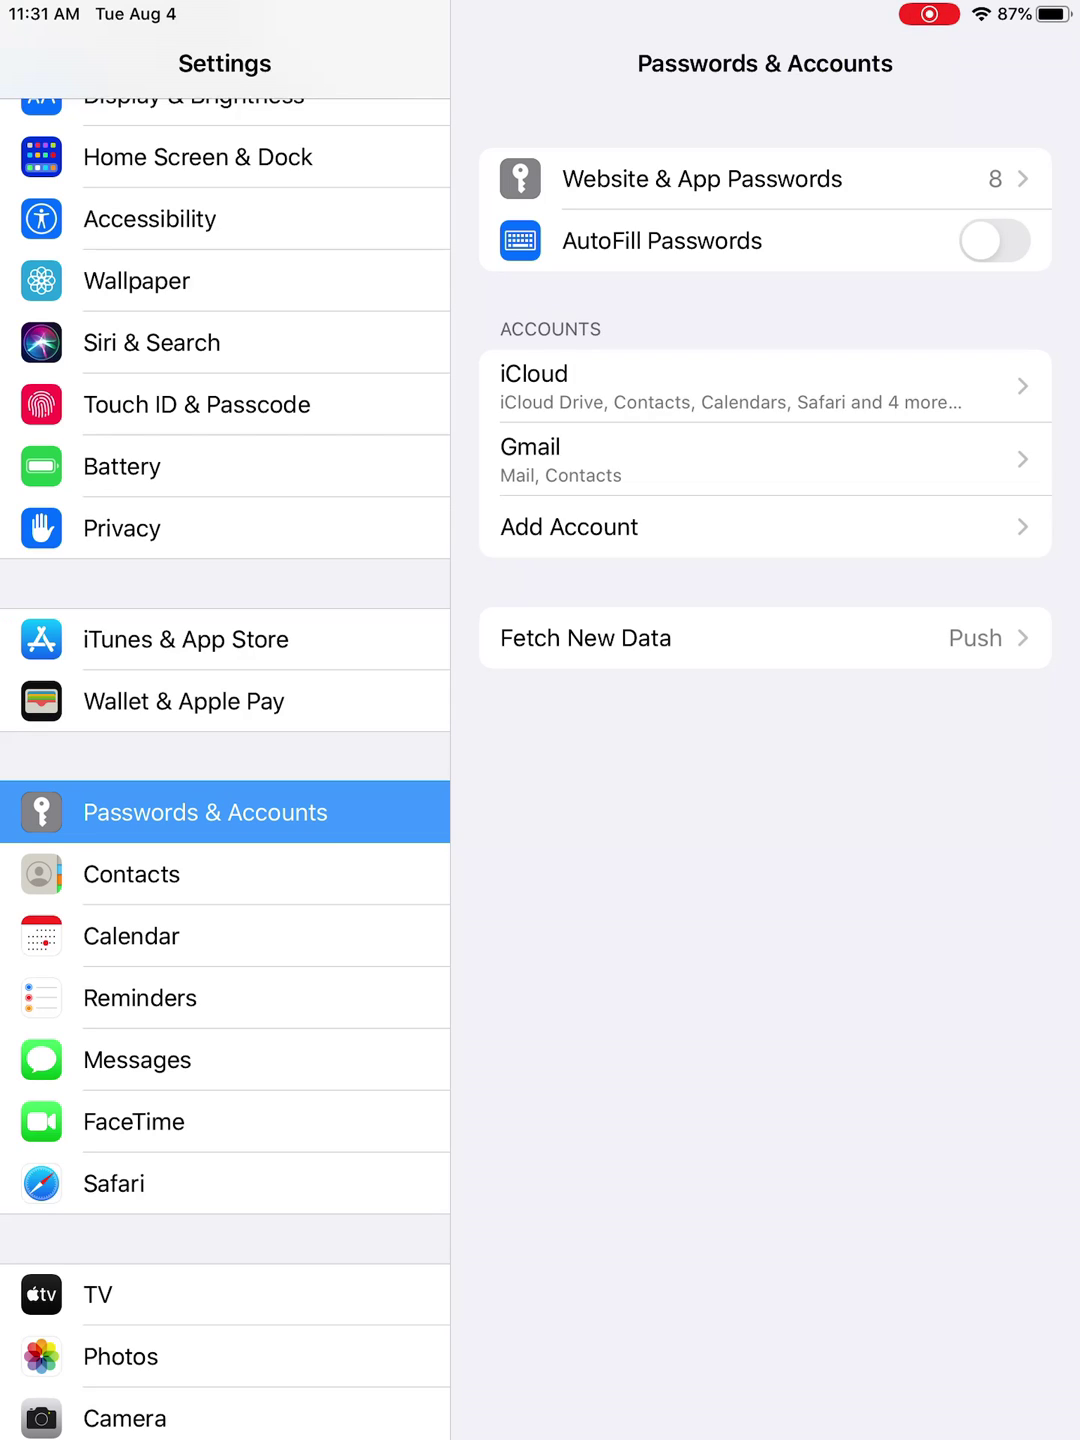
Switch AutoFill Passwords on and return to the home screen.
click(994, 241)
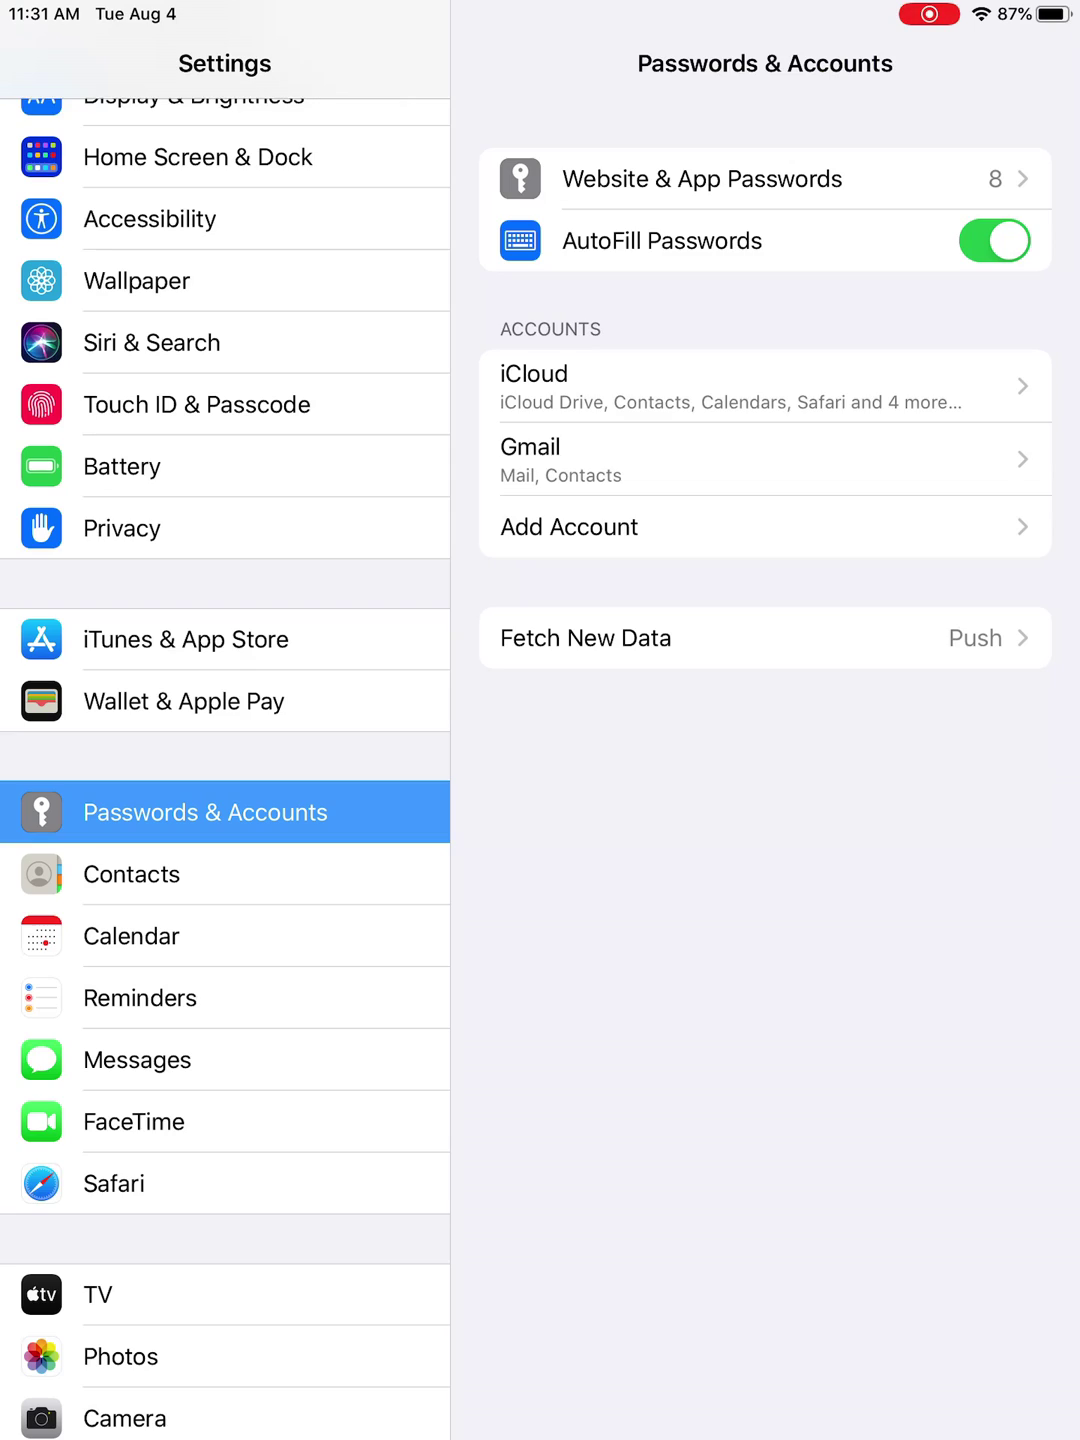
drag(540, 1434, 540, 1013)
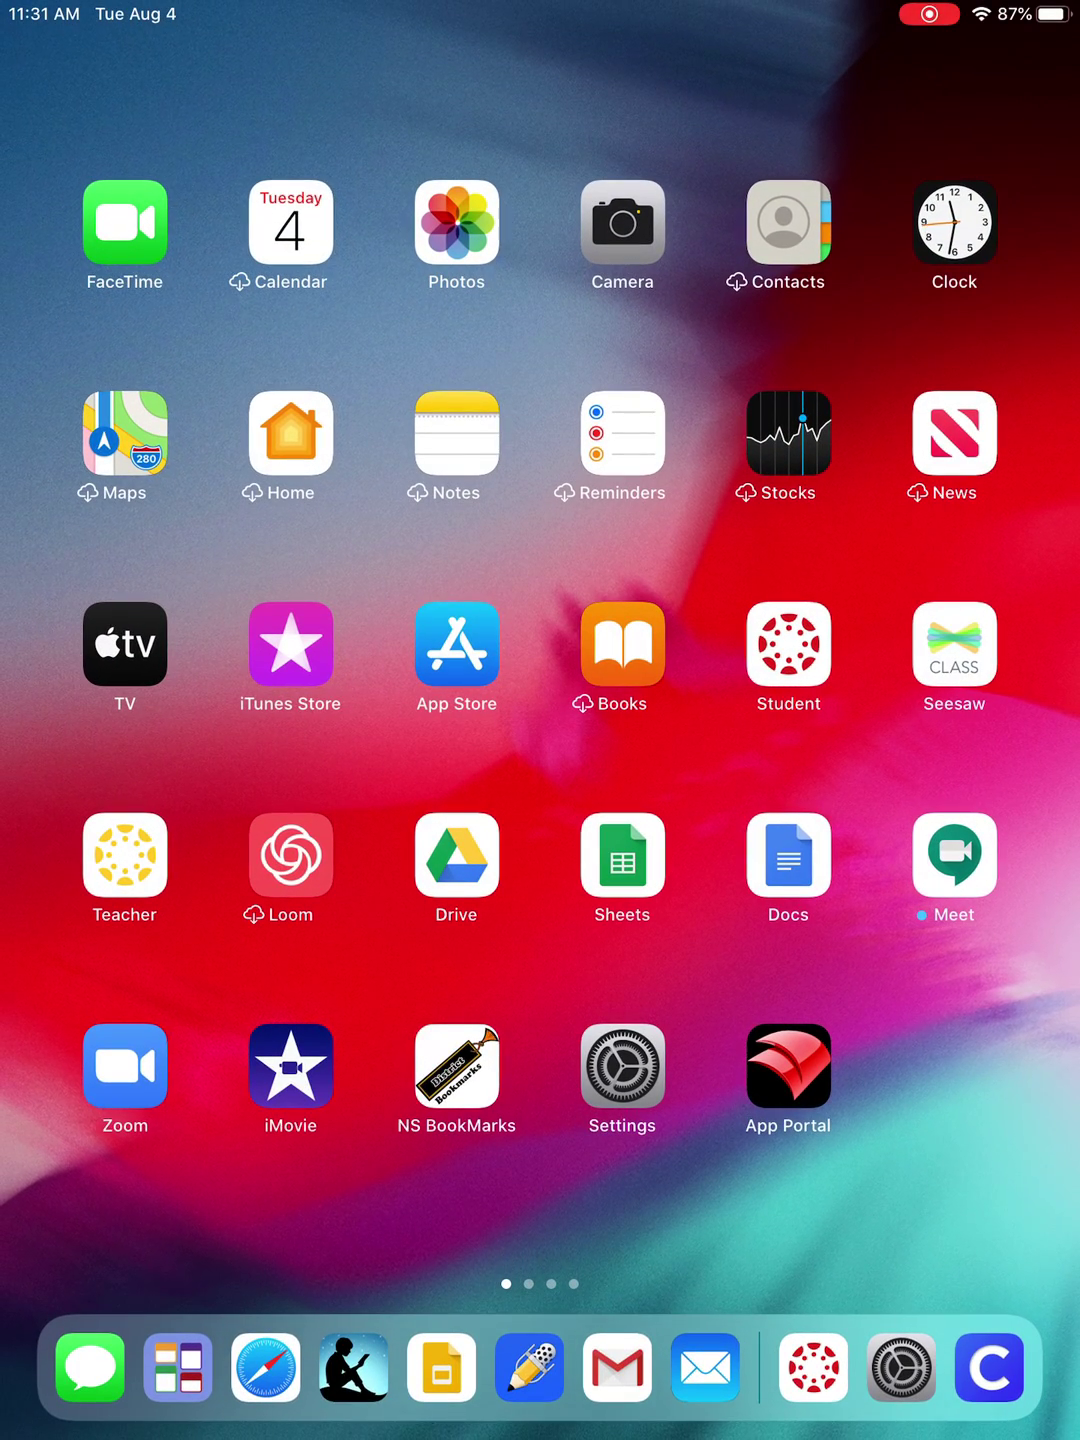
Launch Canvas Student, find Noblesville School District, and select its Login field.
click(820, 1382)
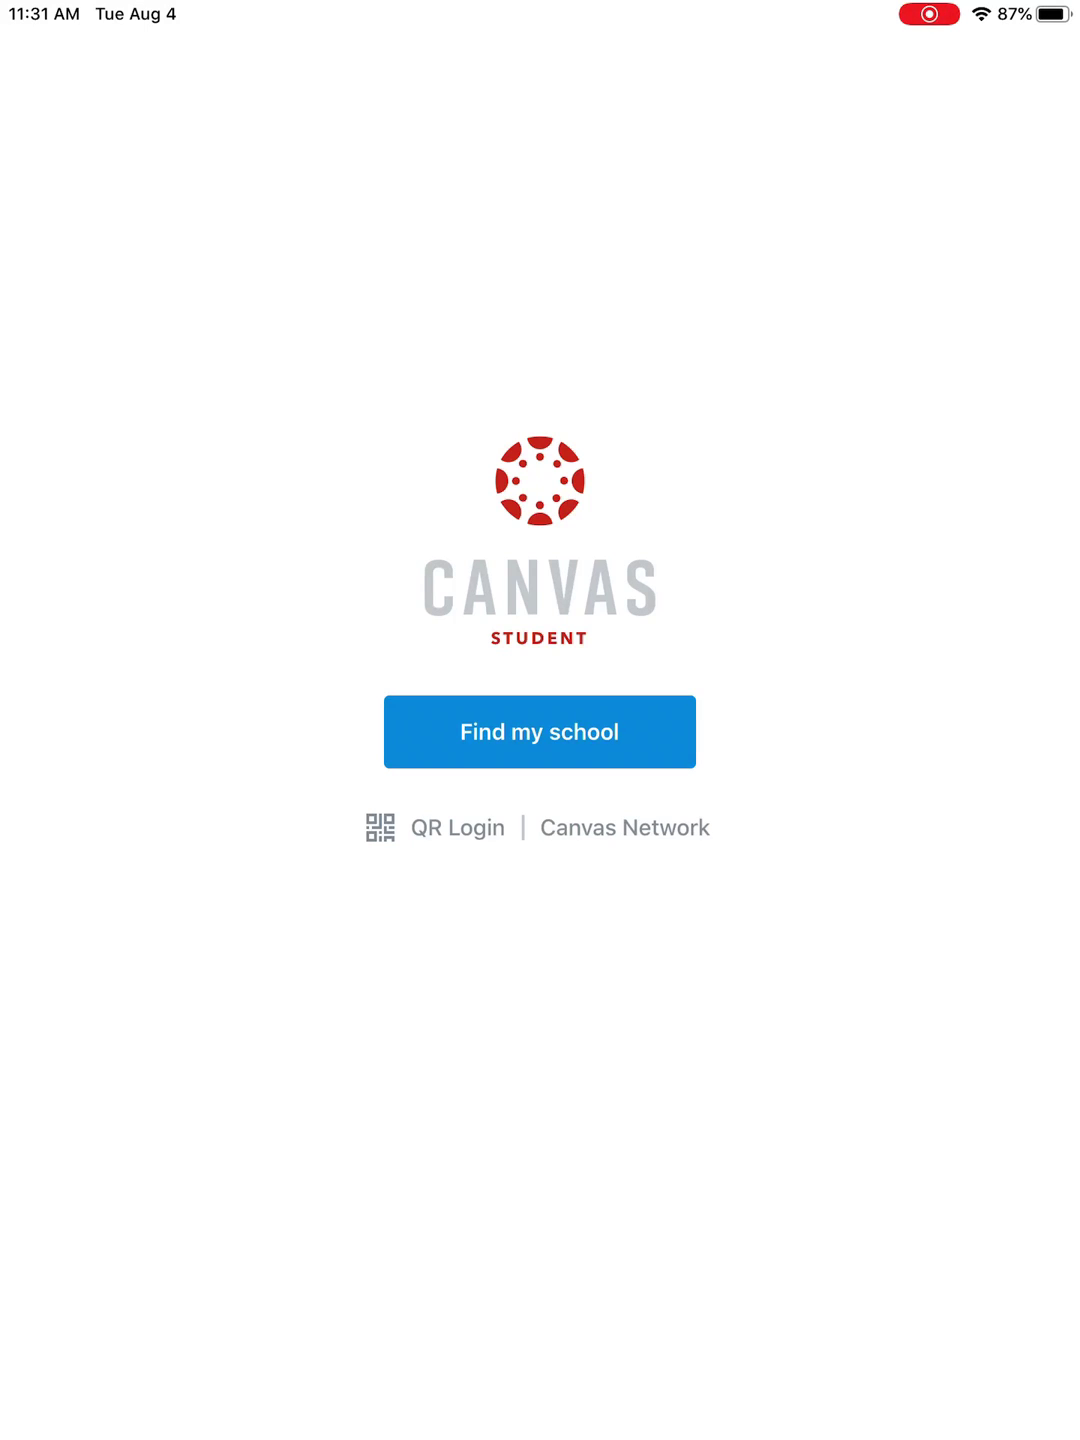
click(540, 732)
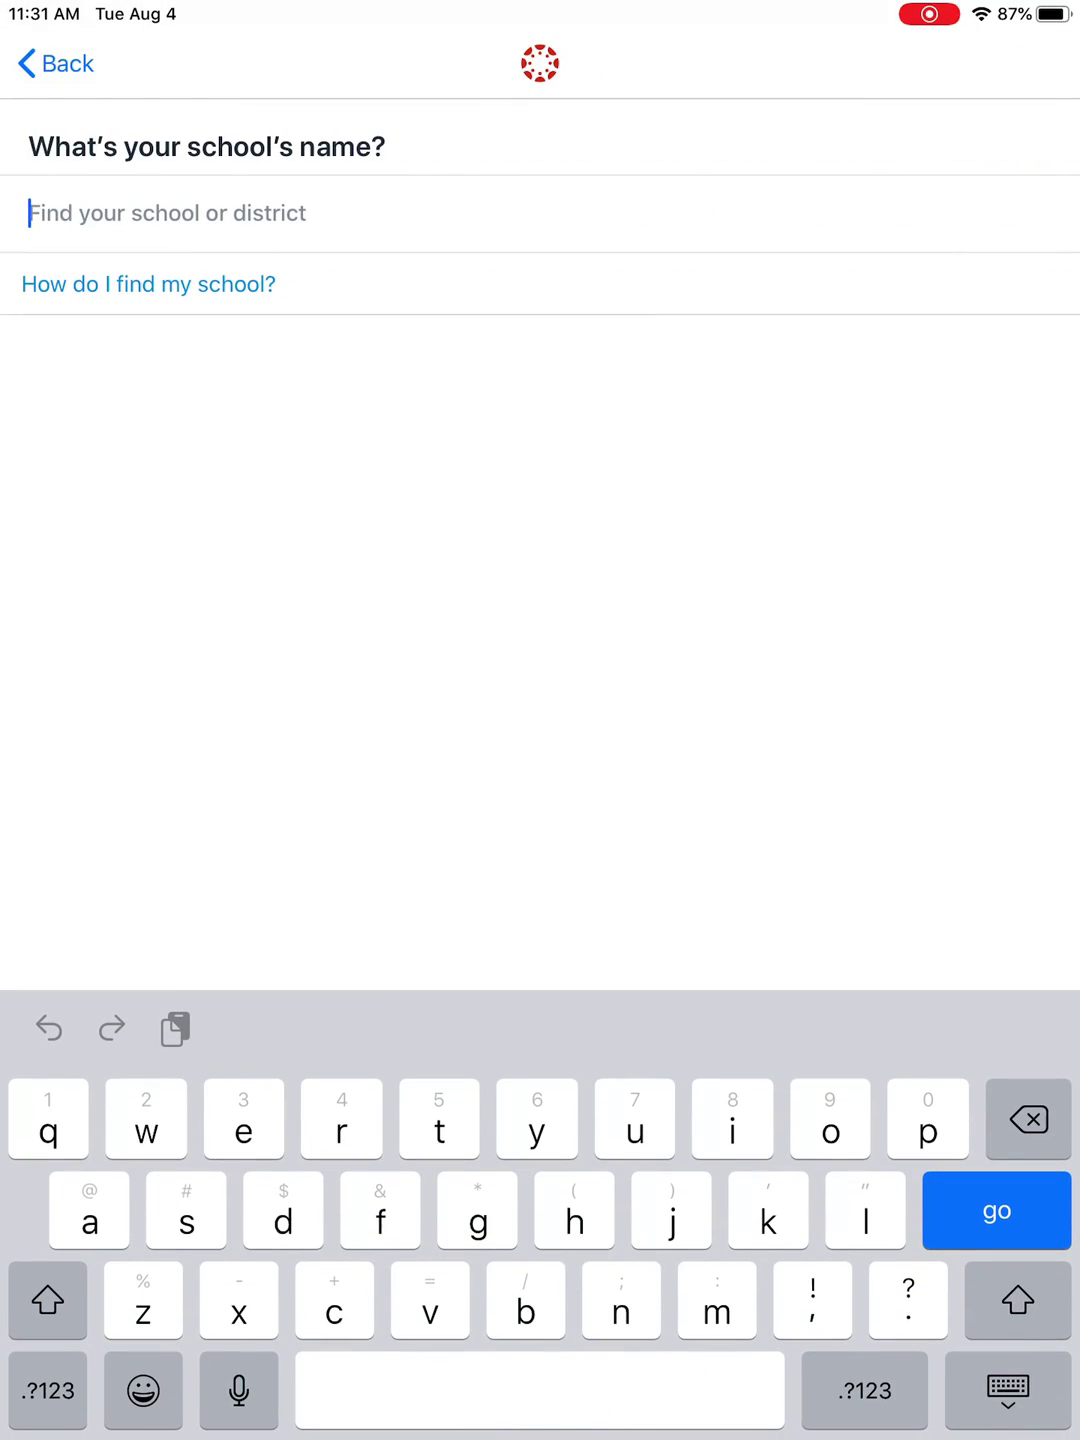
text(nob)
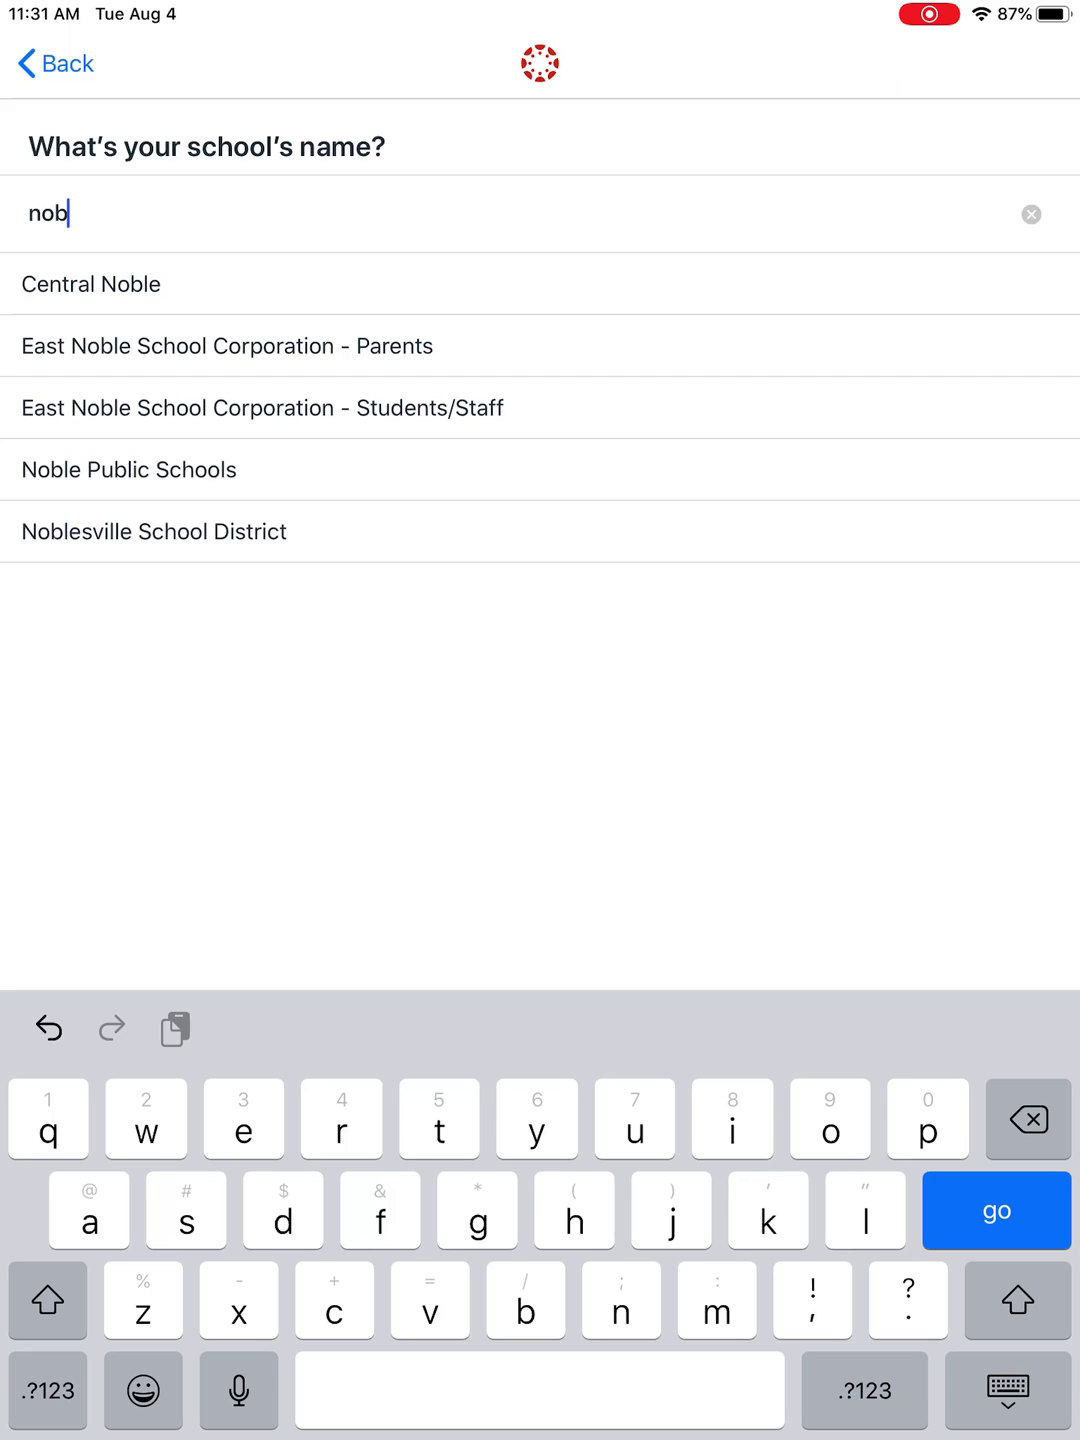
click(154, 531)
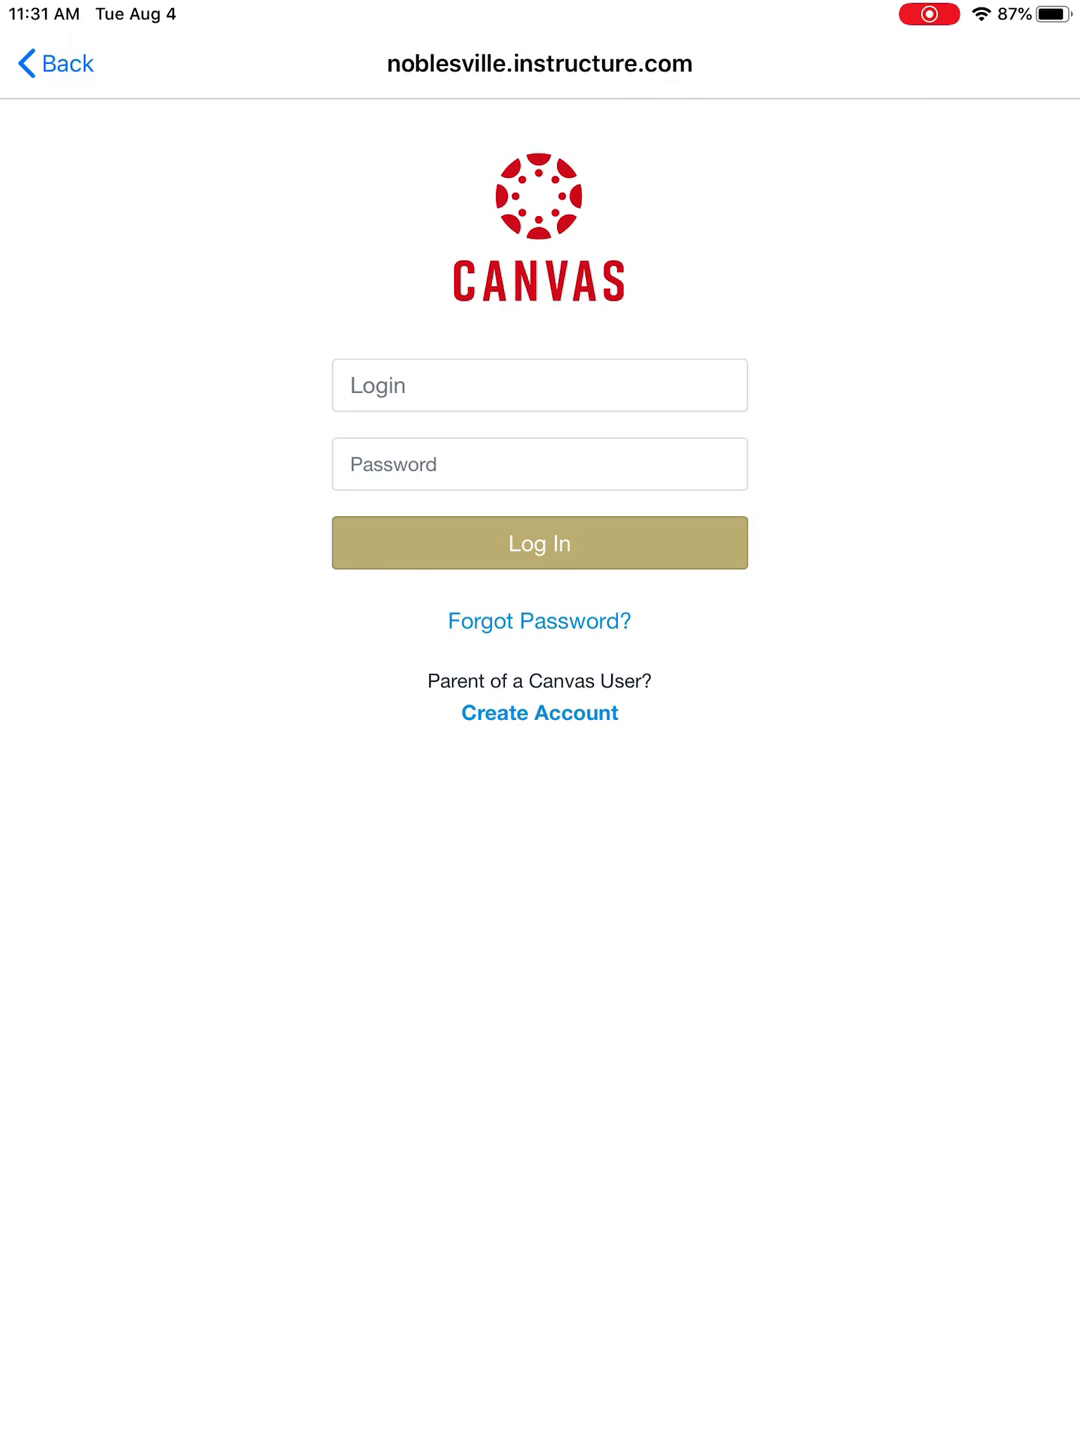
click(541, 385)
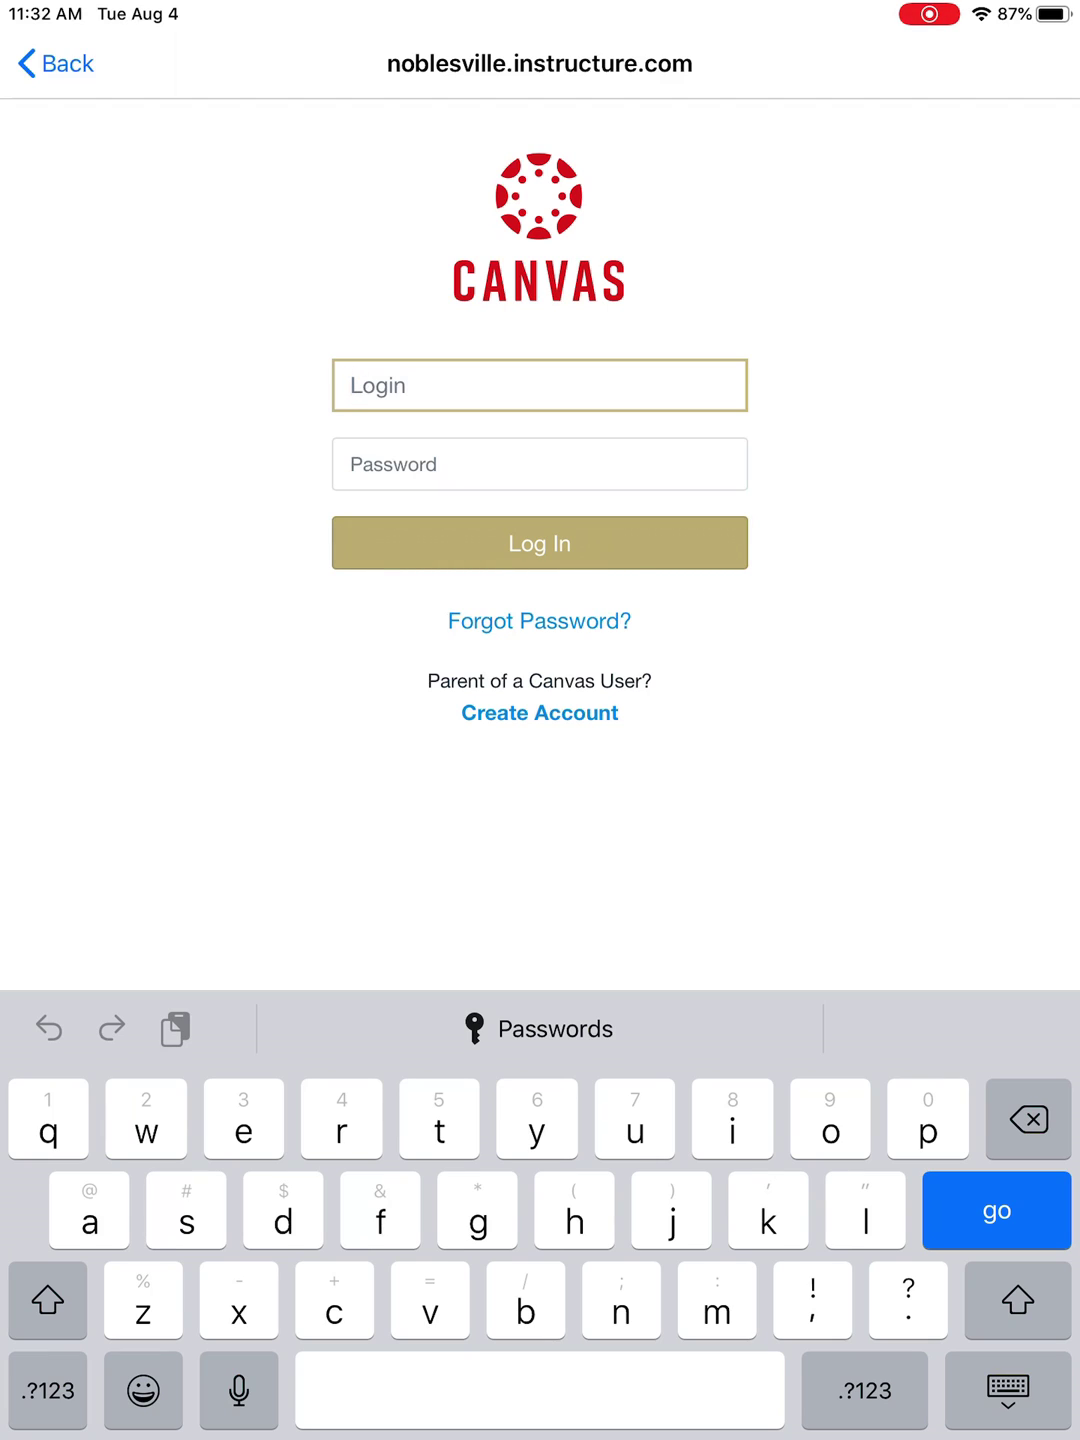
Fill the sign-in form from the saved instructure.com password and submit it.
click(1008, 1390)
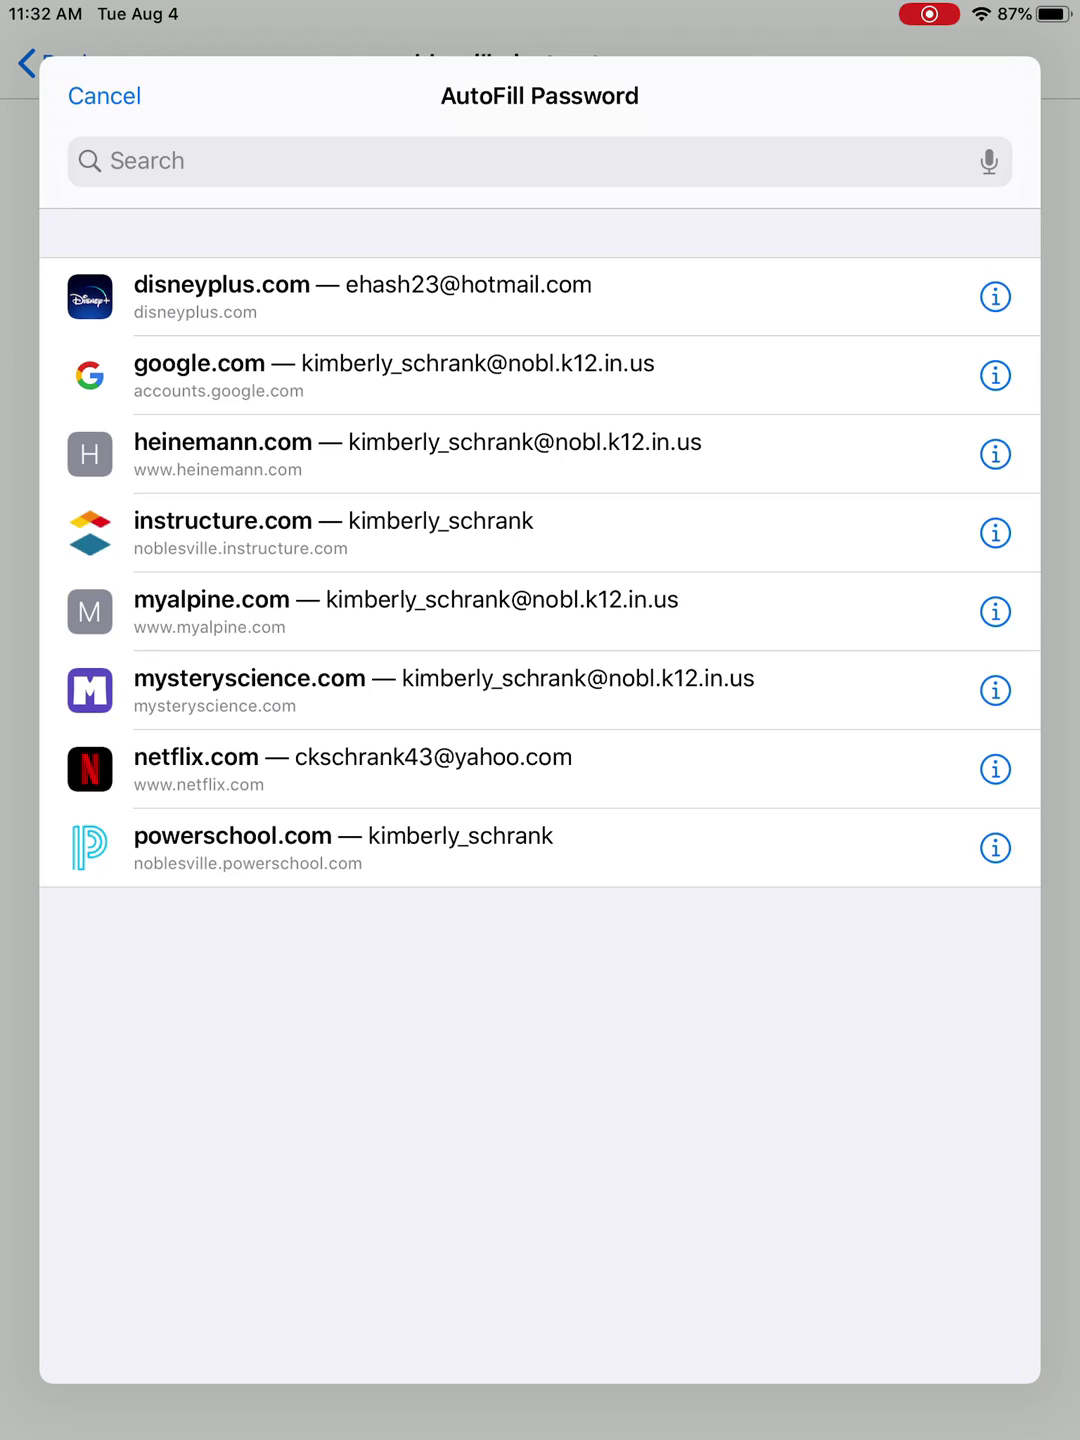
click(333, 532)
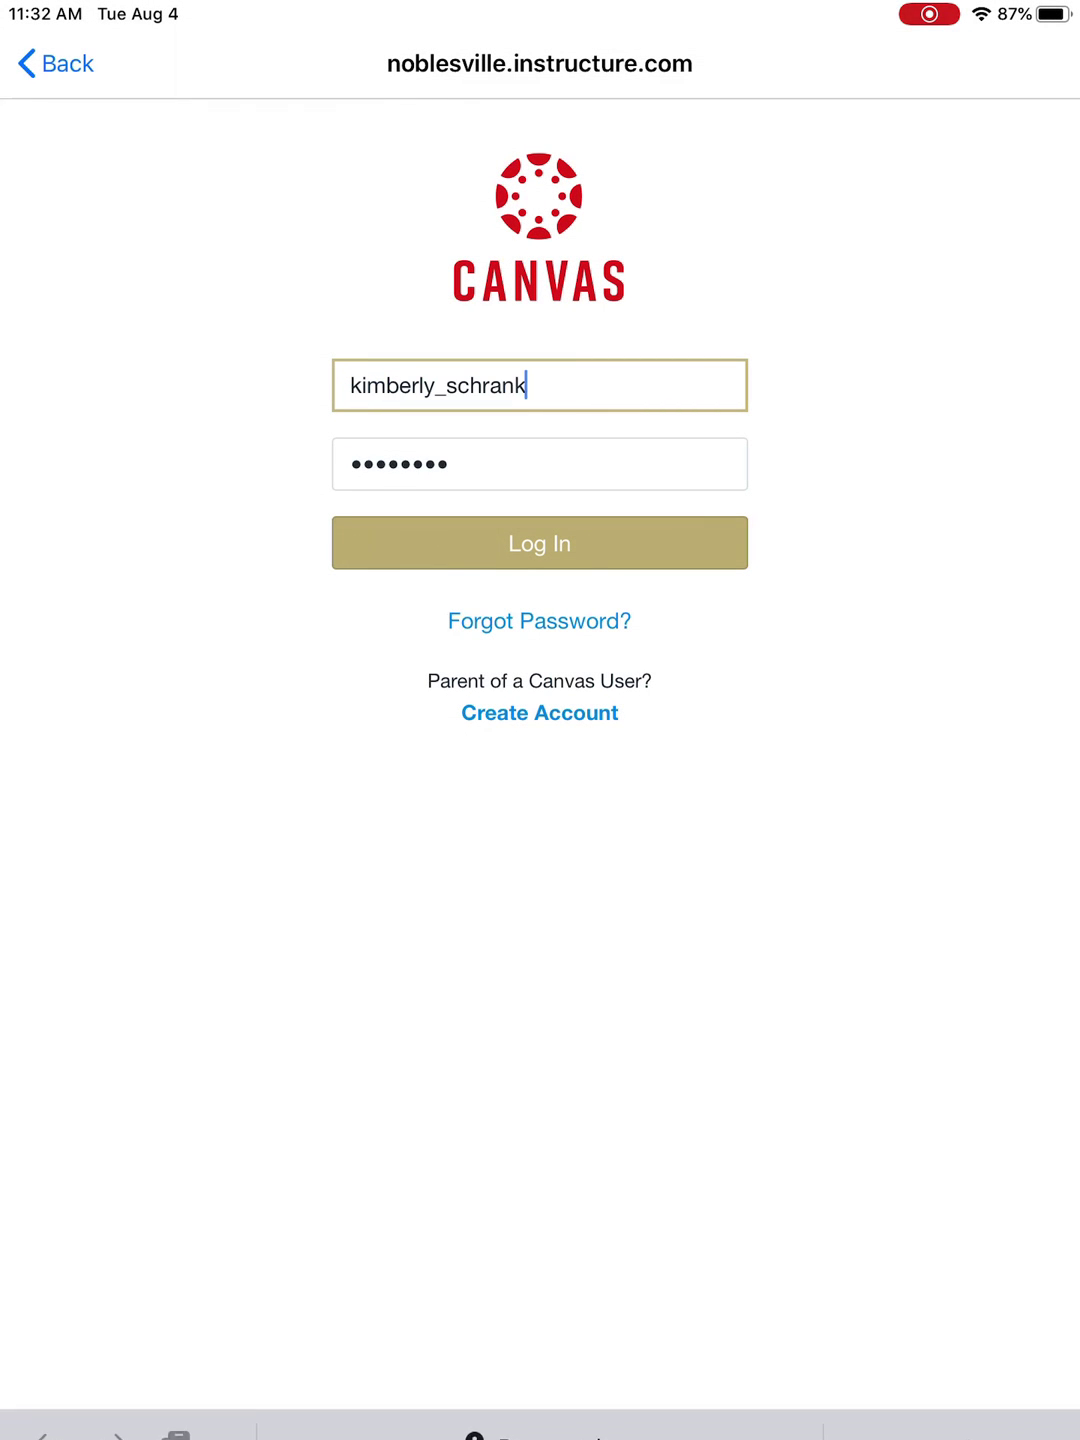
key(Return)
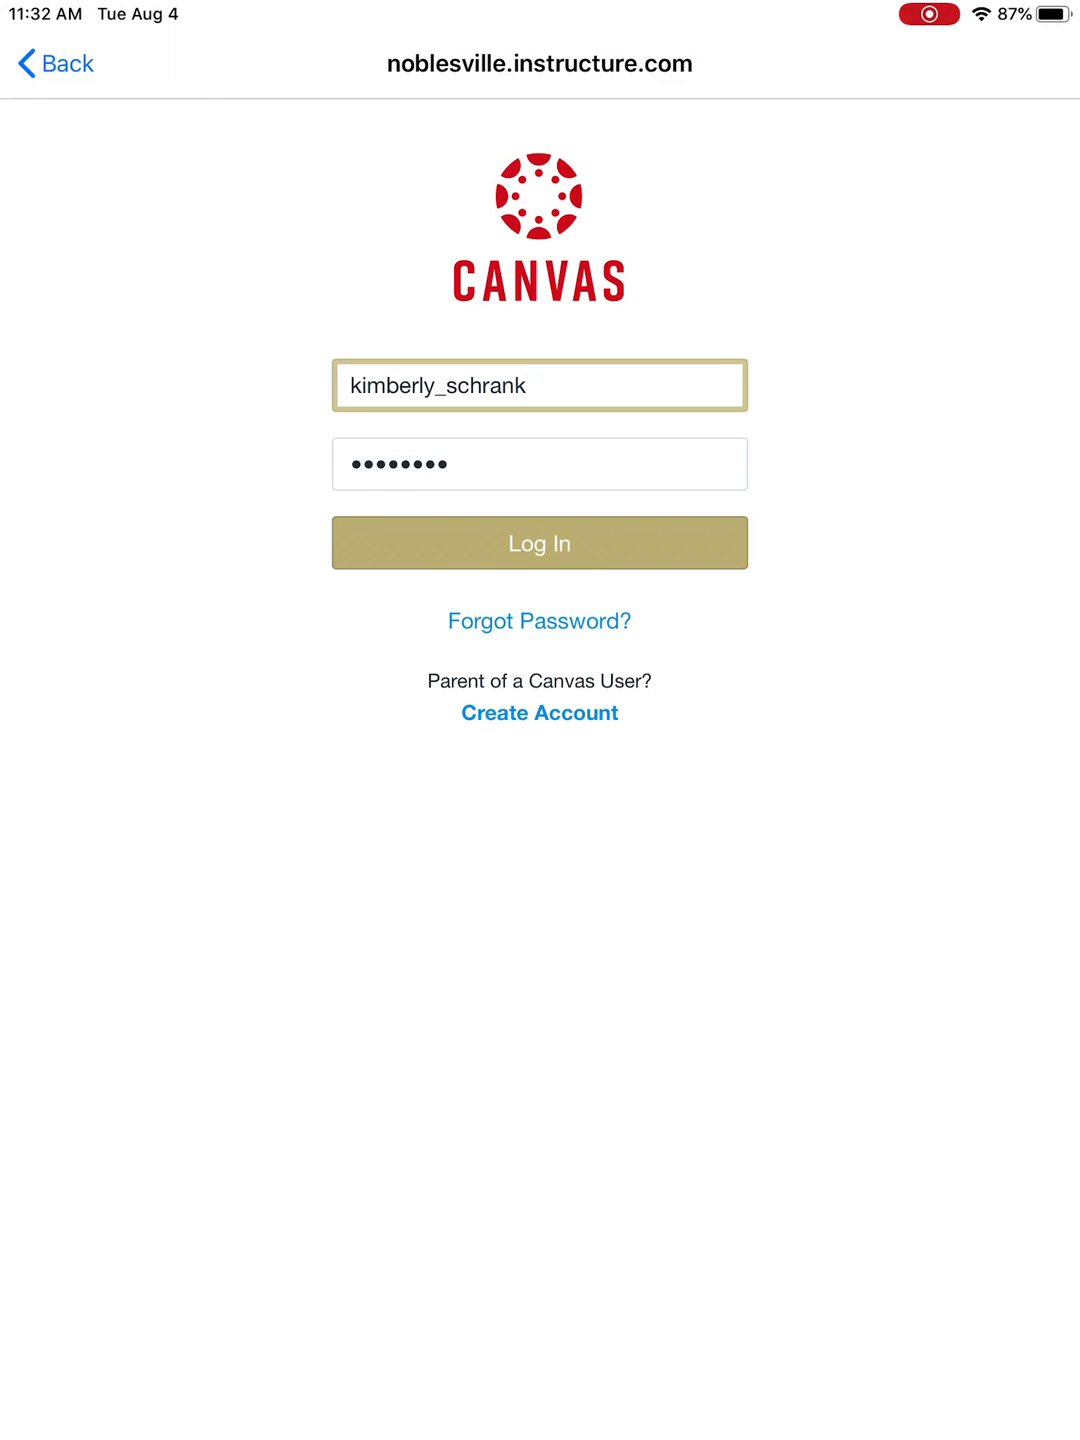